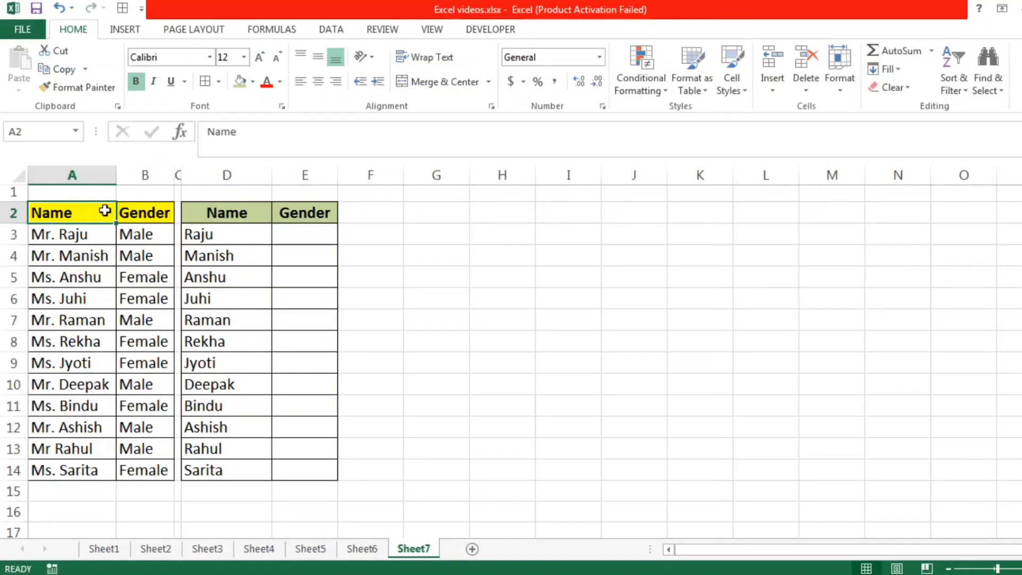
Step: Highlight the example Name/Gender table, its prefixed names in column A and Gender values in column B
mouse_move(91, 213)
mouse_down()
mouse_move(144, 293)
mouse_move(138, 433)
mouse_move(151, 468)
mouse_up()
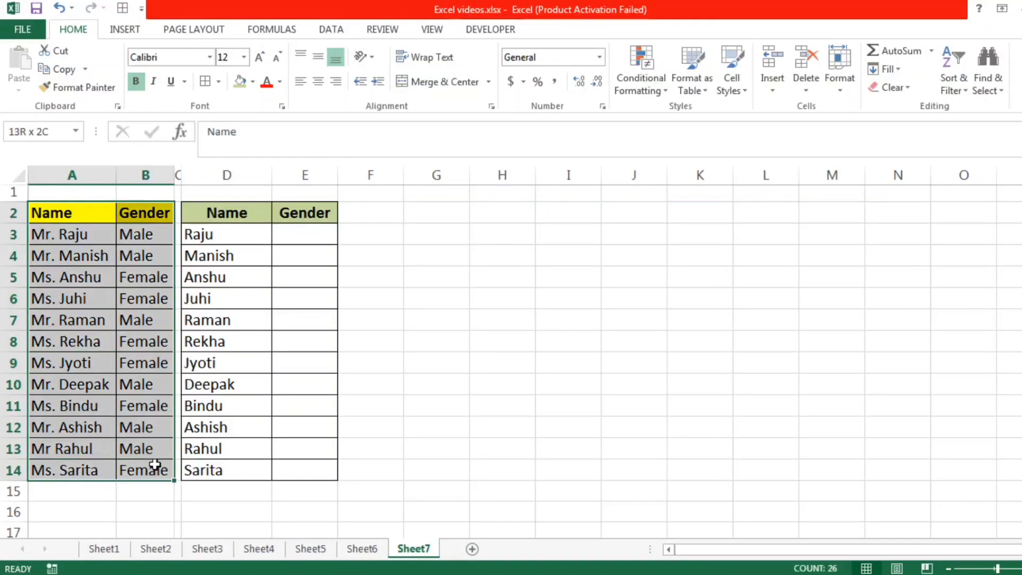
click(92, 213)
click(133, 214)
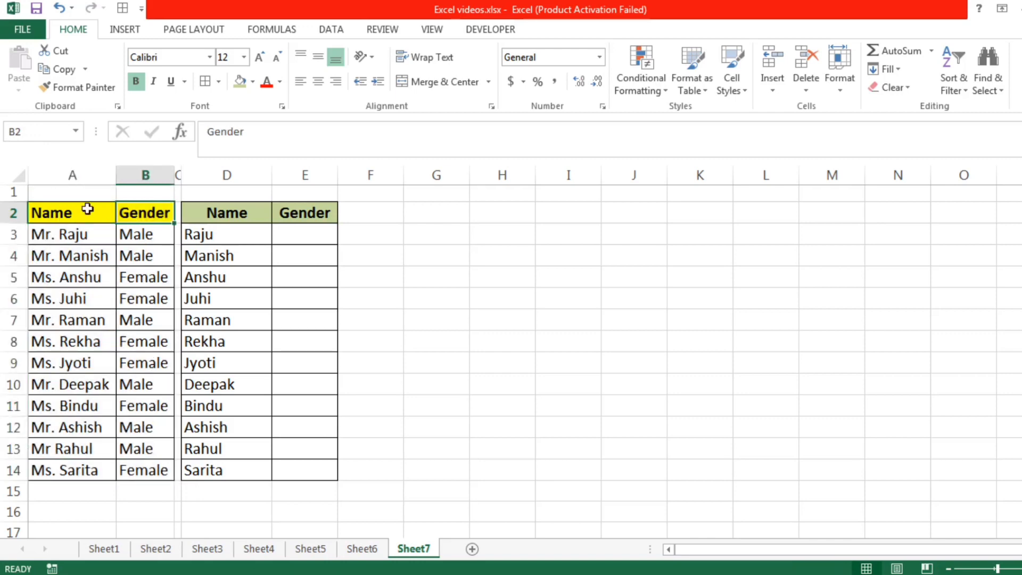
drag(75, 209, 59, 491)
drag(126, 233, 139, 470)
Step: Compare Male in B3 with its Mr. name and Female in B5 with its Ms. name, then select D3:D14
click(159, 231)
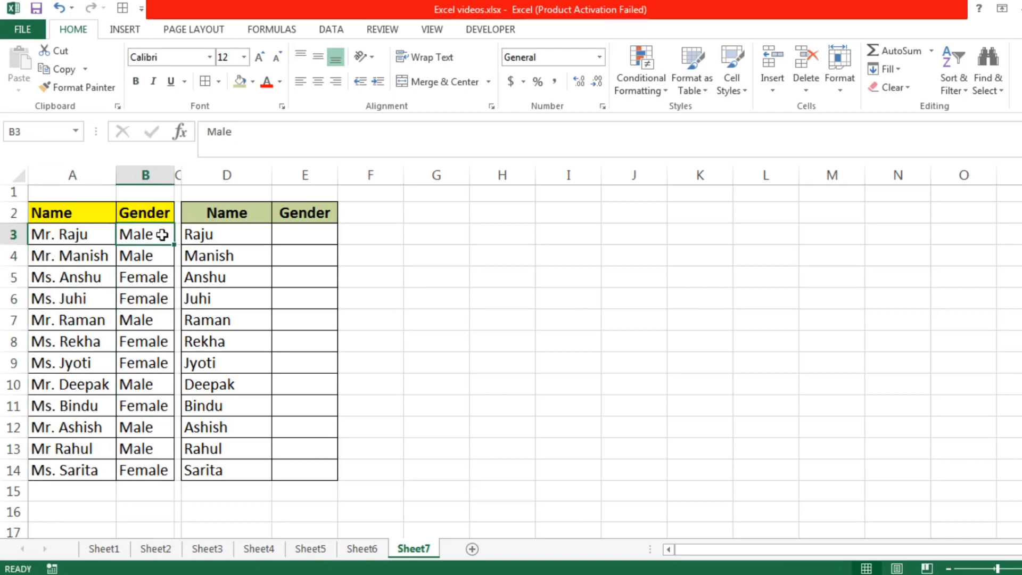
click(98, 237)
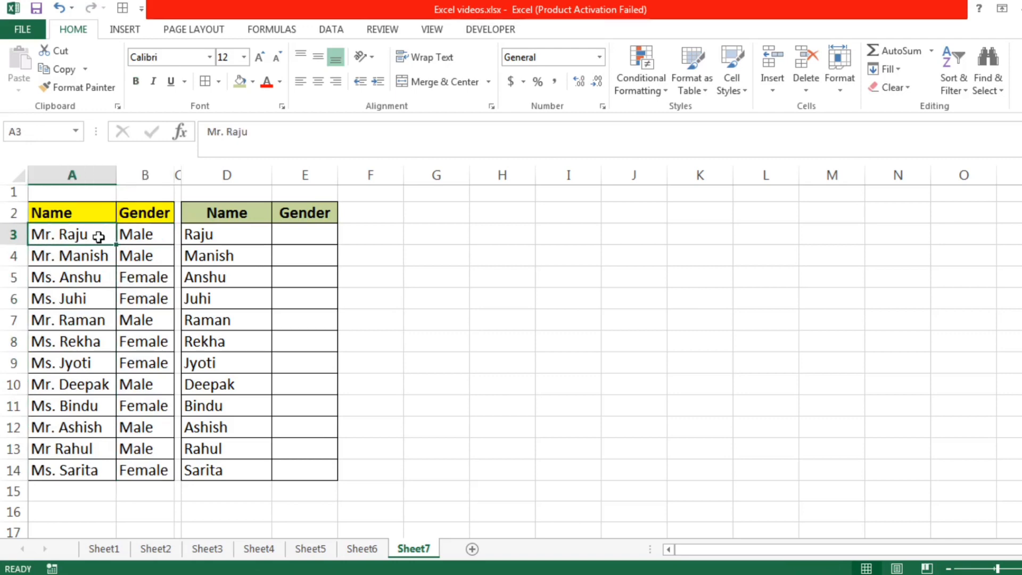
click(141, 279)
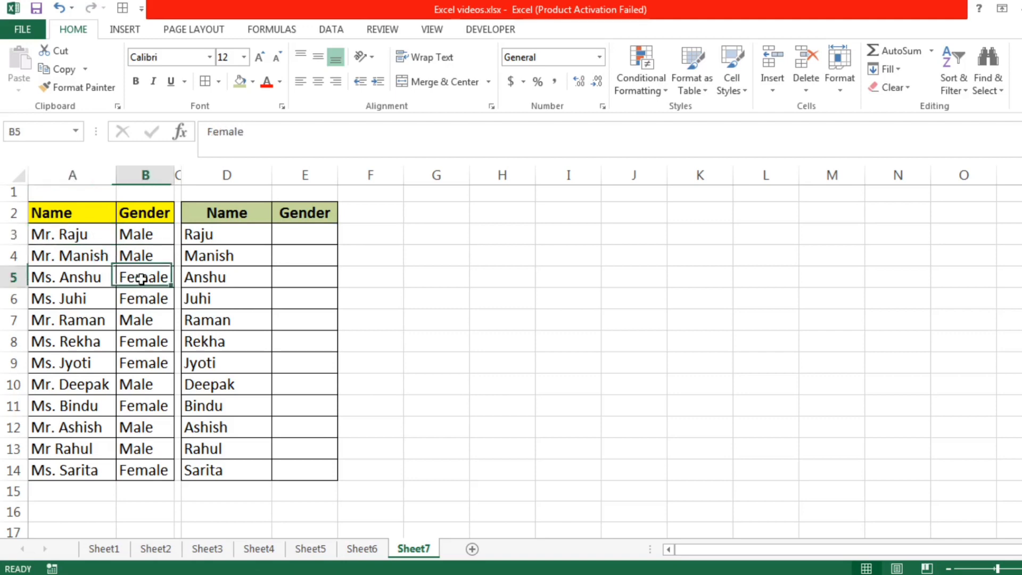
click(77, 281)
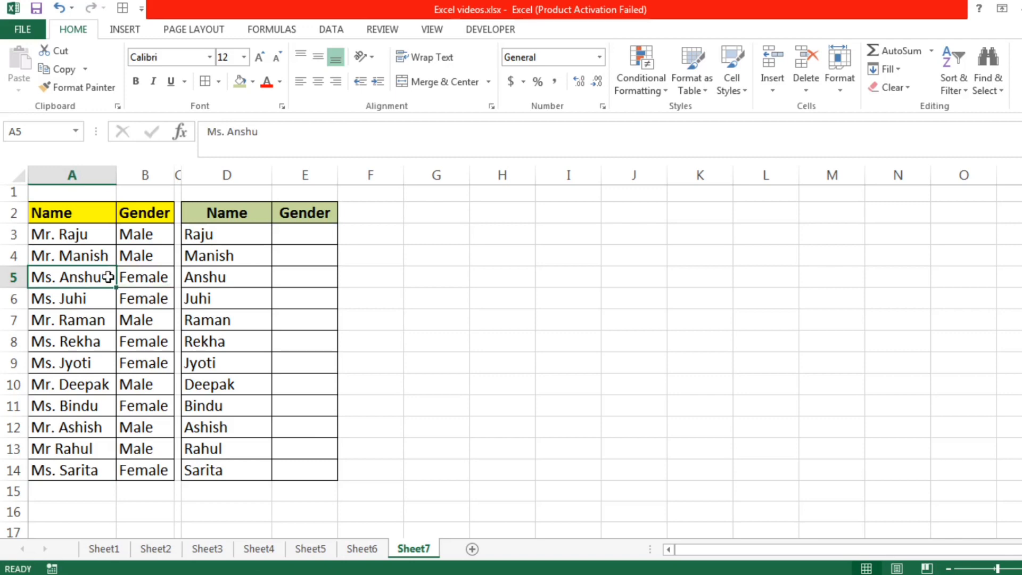
drag(211, 235, 219, 464)
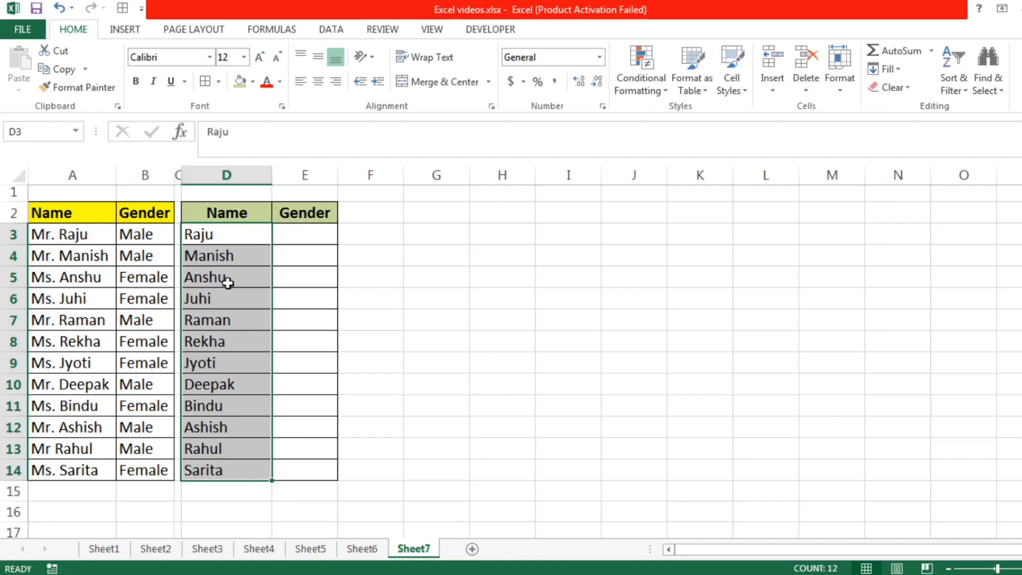
Step: Start a new formula-based conditional formatting rule for the selected names
shift+click(213, 483)
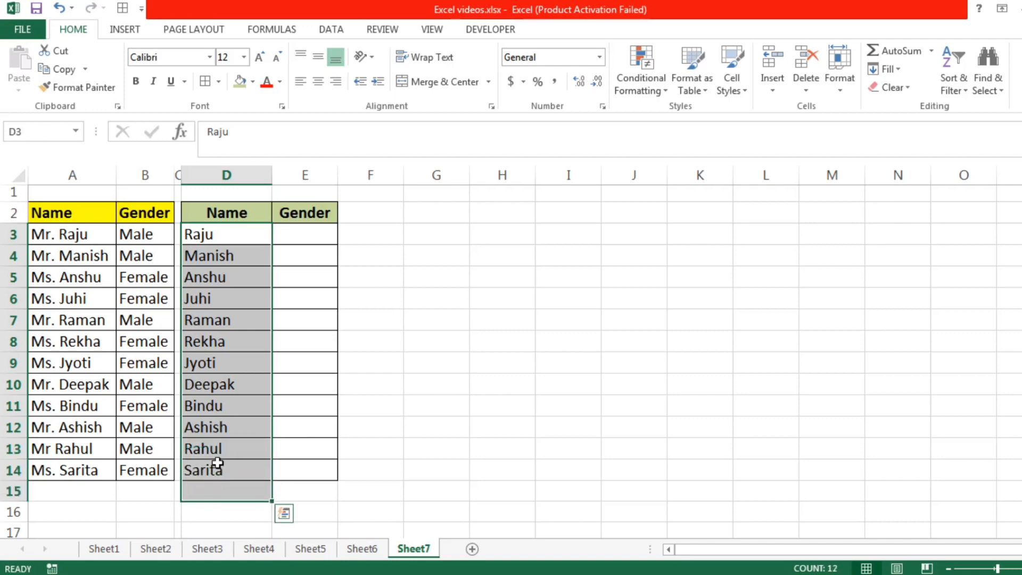
click(649, 90)
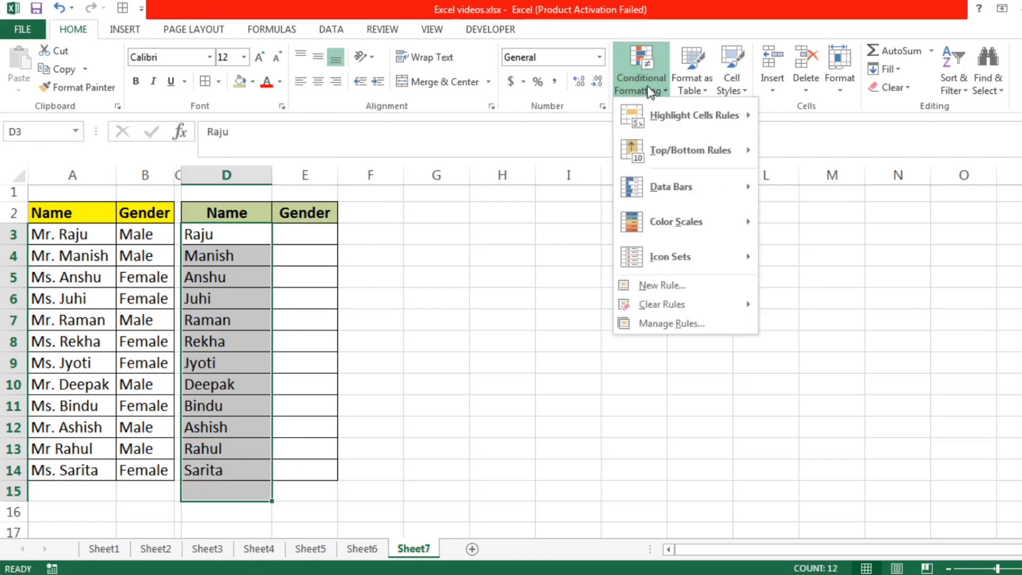
click(666, 287)
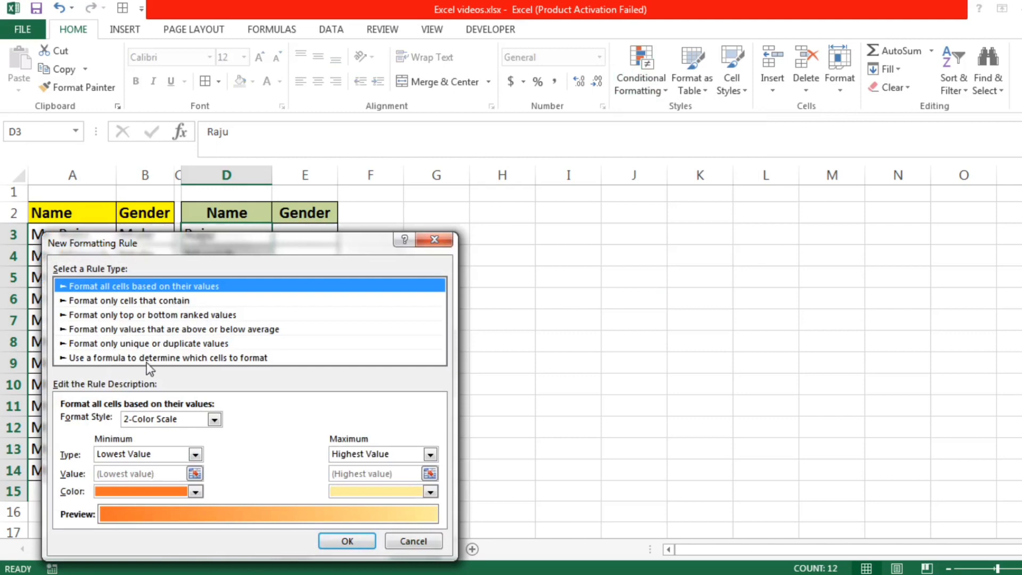
click(234, 358)
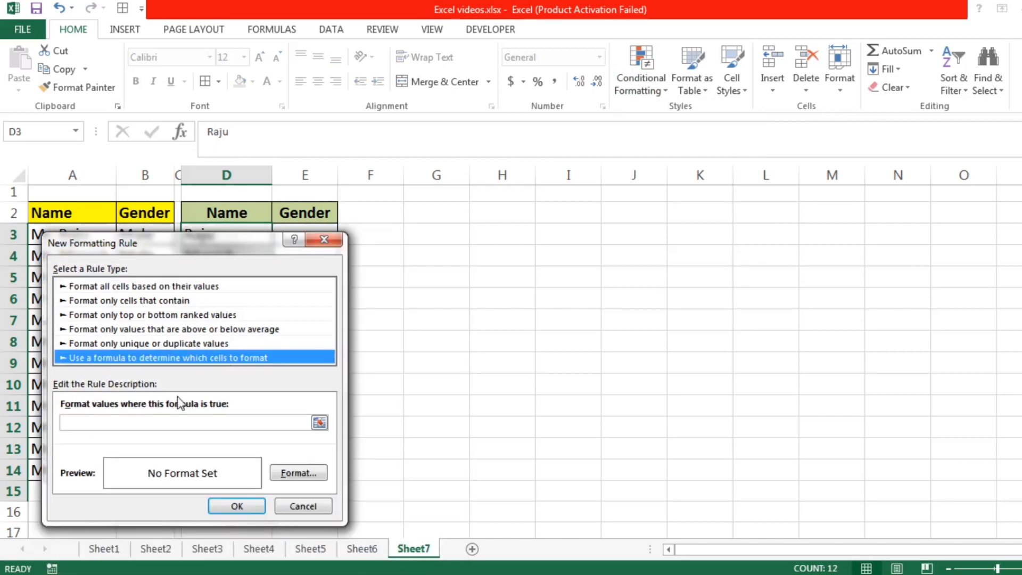
Step: Enter the rule formula =E3:E14="Male" with relative Gender cell references
click(78, 423)
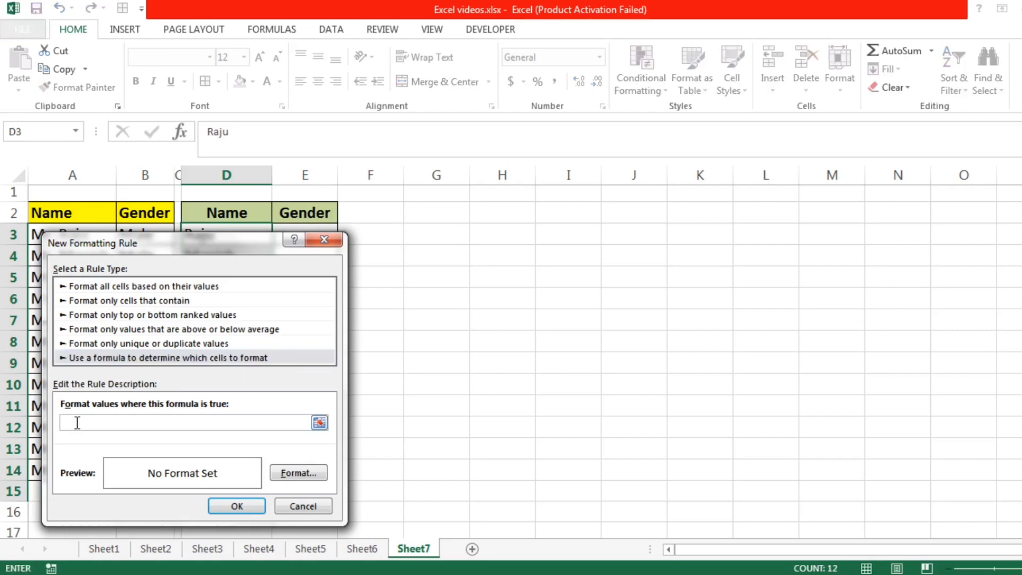
text(=)
drag(164, 244, 115, 267)
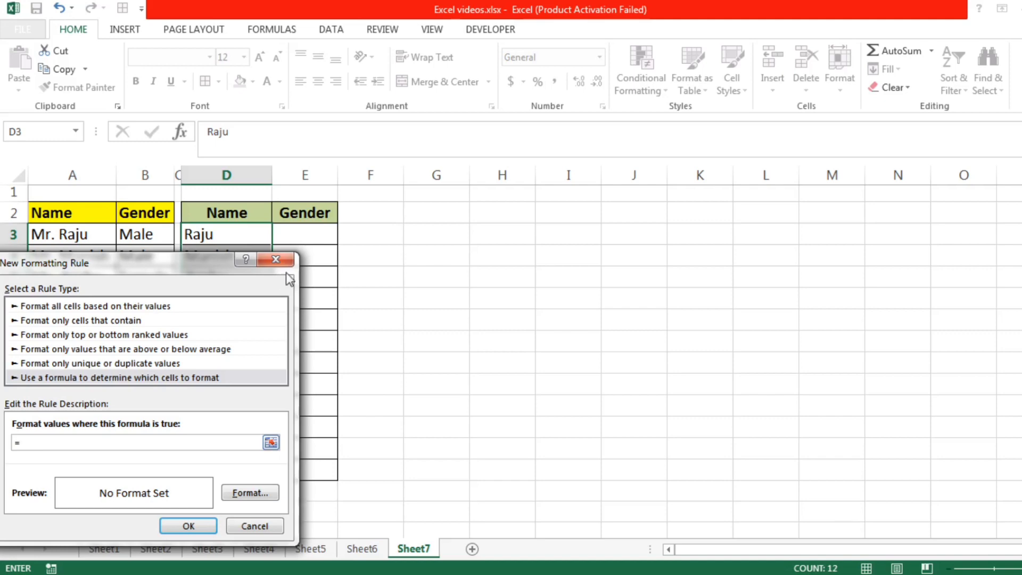
drag(308, 234, 299, 469)
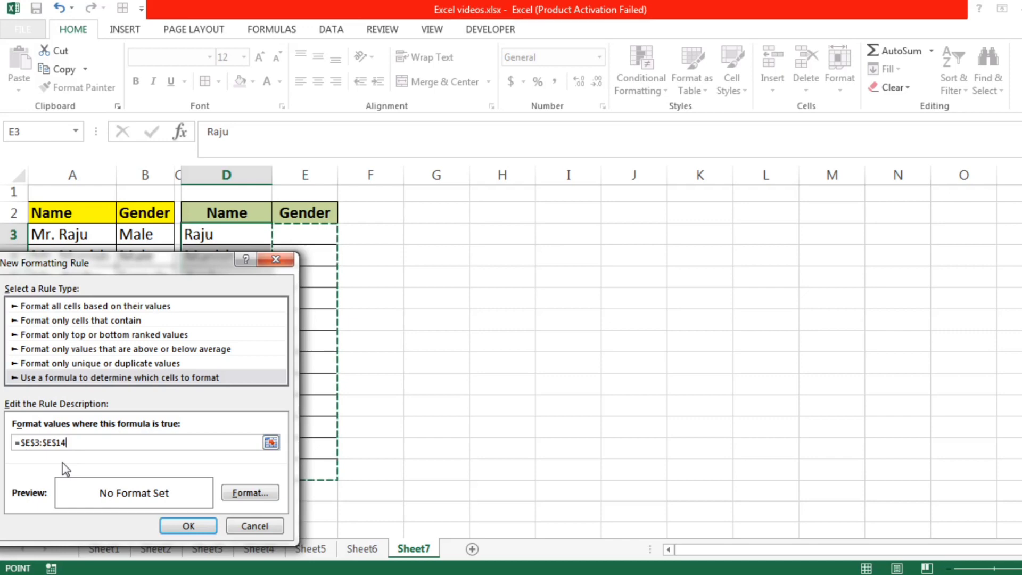
key(F4)
key(F4)
key(F4)
key(F4)
key(F4)
key(F4)
key(F4)
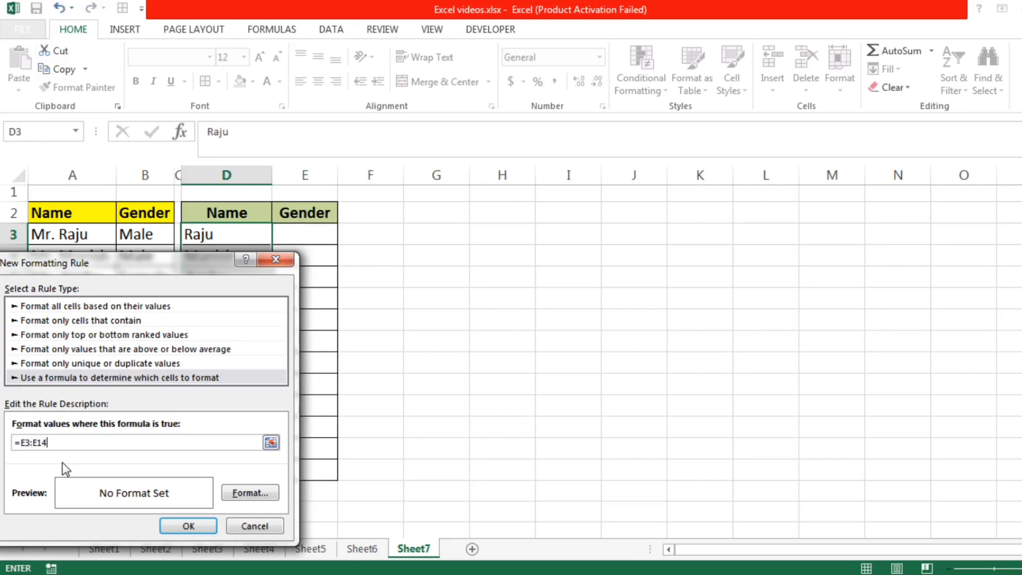
key(F4)
key(F4)
key(F4)
click(42, 441)
key(Delete)
key(F4)
text(=)
text(")
text(M)
text(al)
text(e")
Step: Replace General with the custom number format "Mr." @ for the Male rule
click(244, 495)
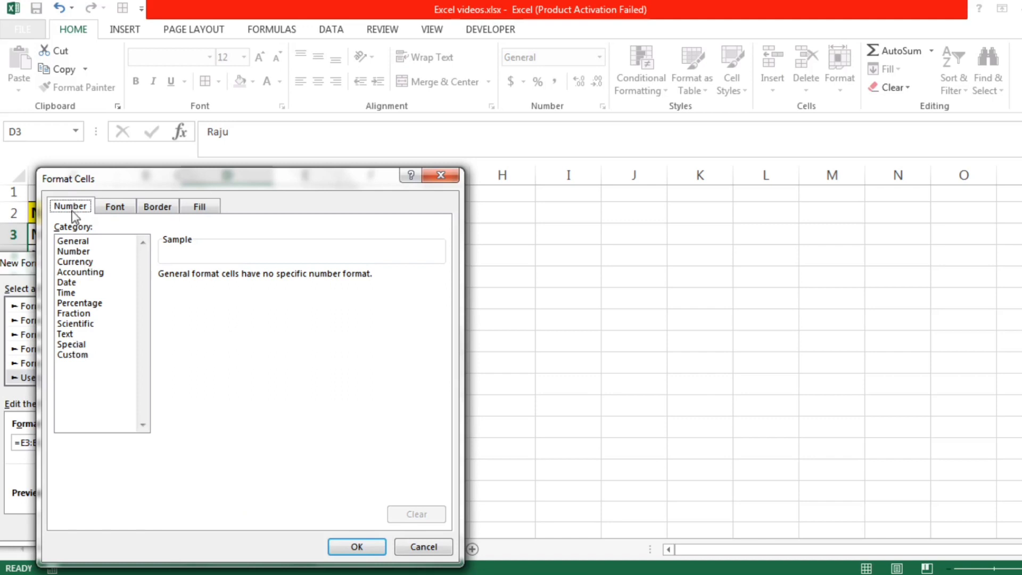
click(80, 356)
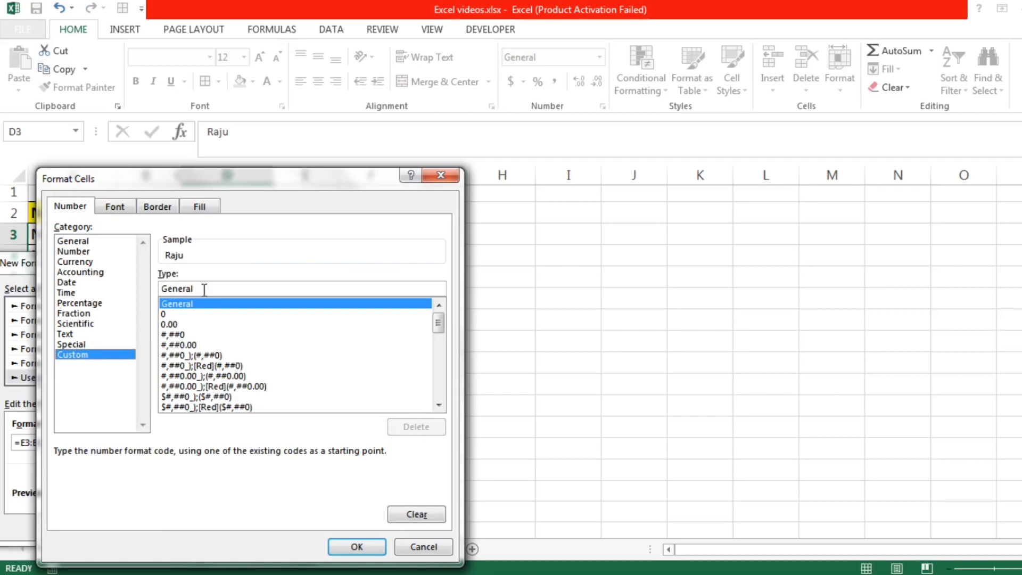
drag(204, 289, 161, 289)
key(BackSpace)
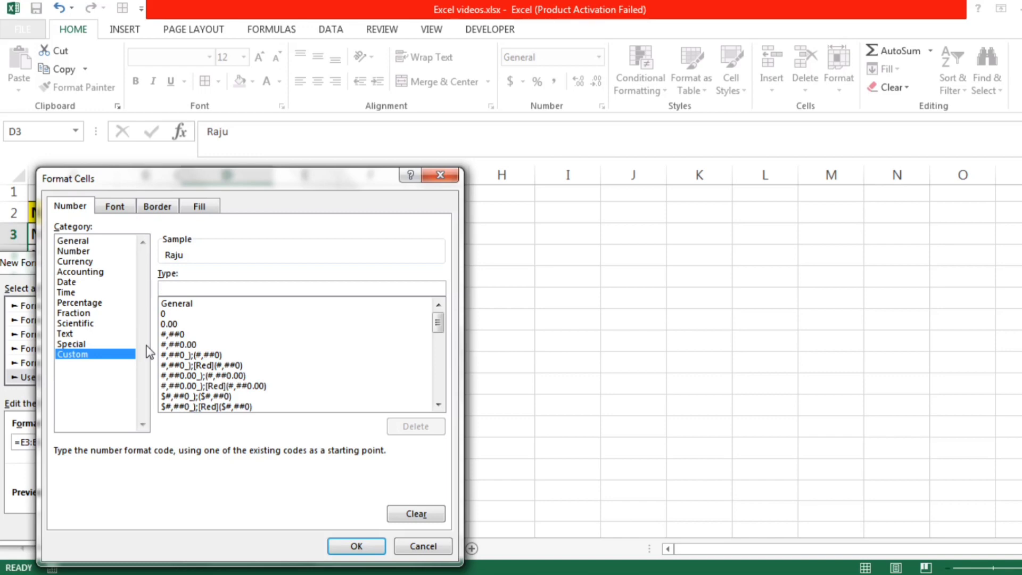
text(")
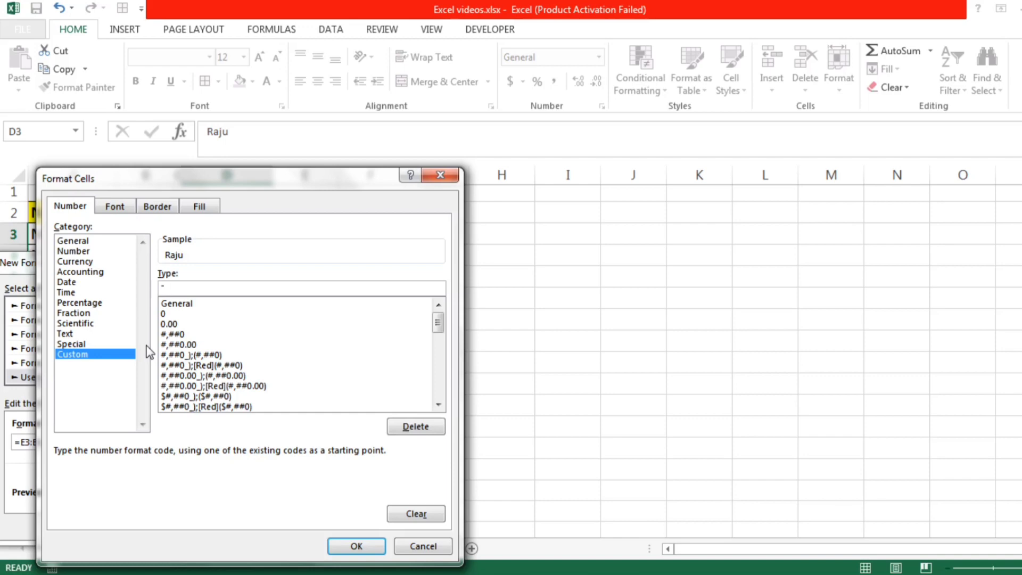
text(Mr.)
text(")
text(@)
click(352, 548)
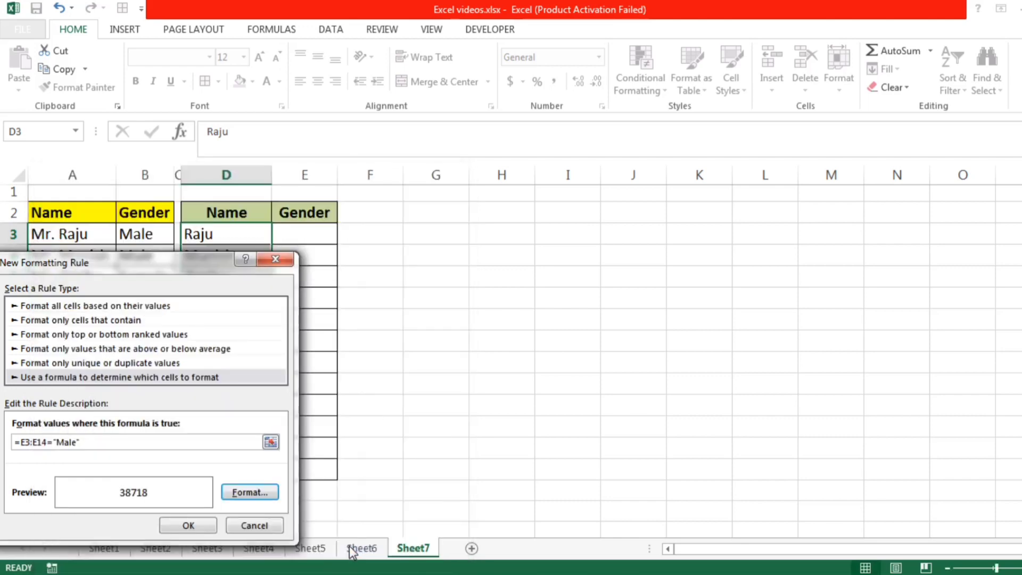
Step: Apply the Mr. rule and enter Male in E3 and E4
click(188, 525)
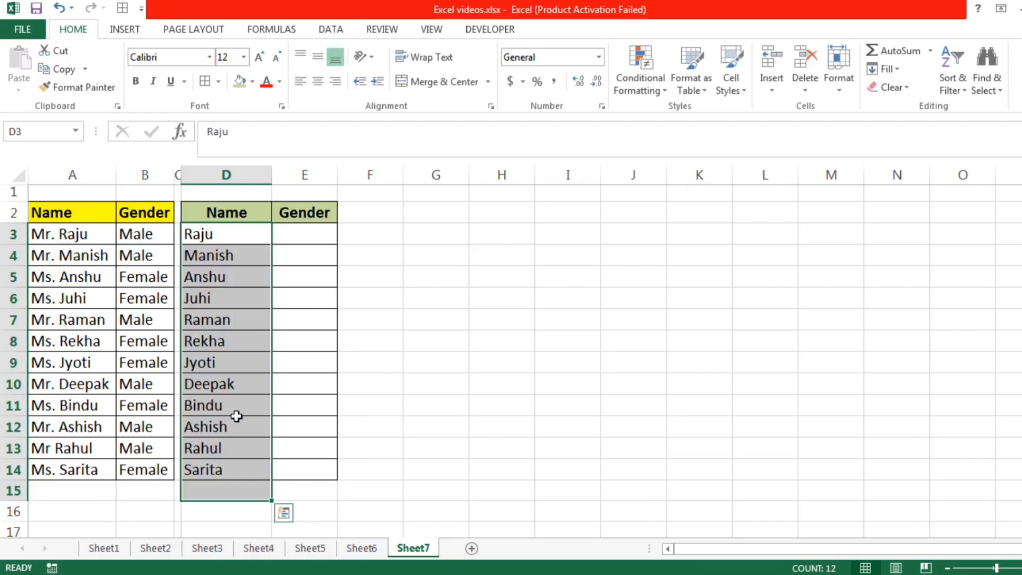
click(300, 237)
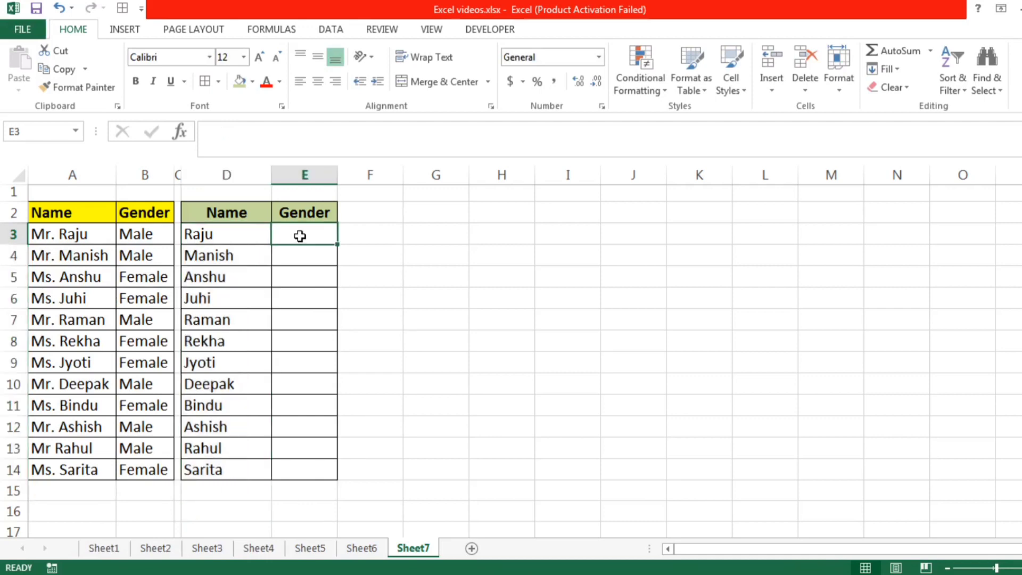
text(Ma)
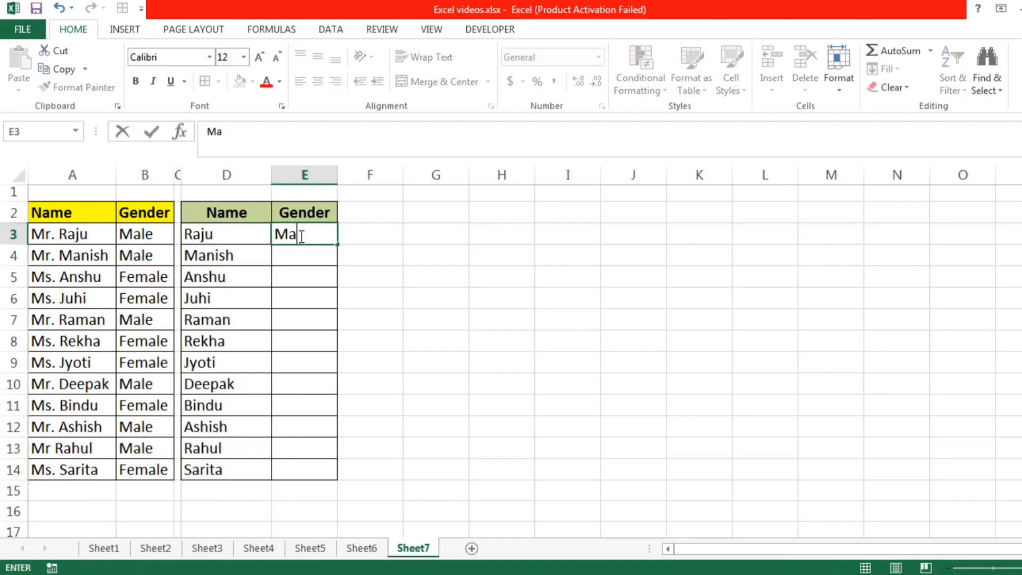
text(le)
key(Return)
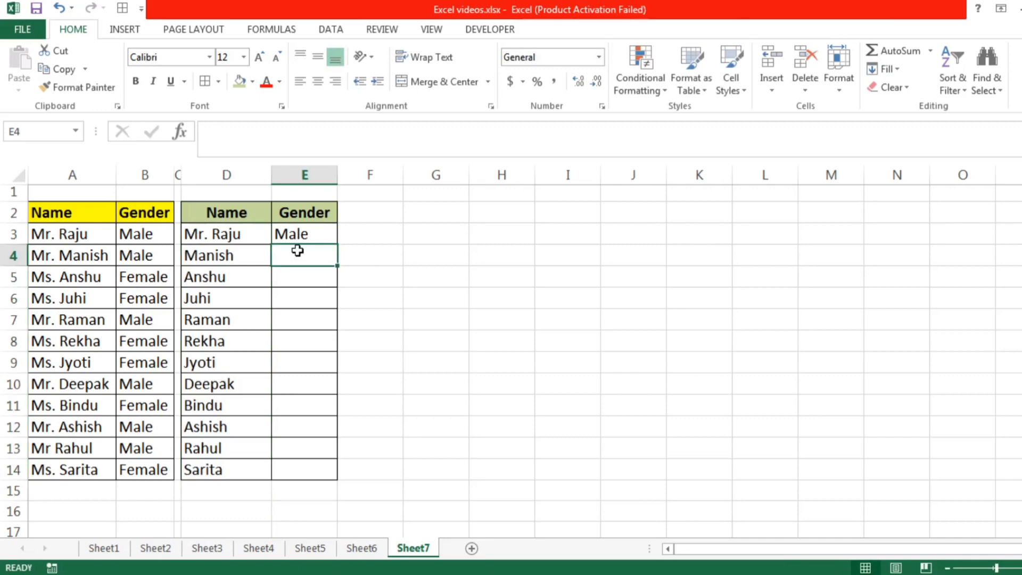
text(Ma)
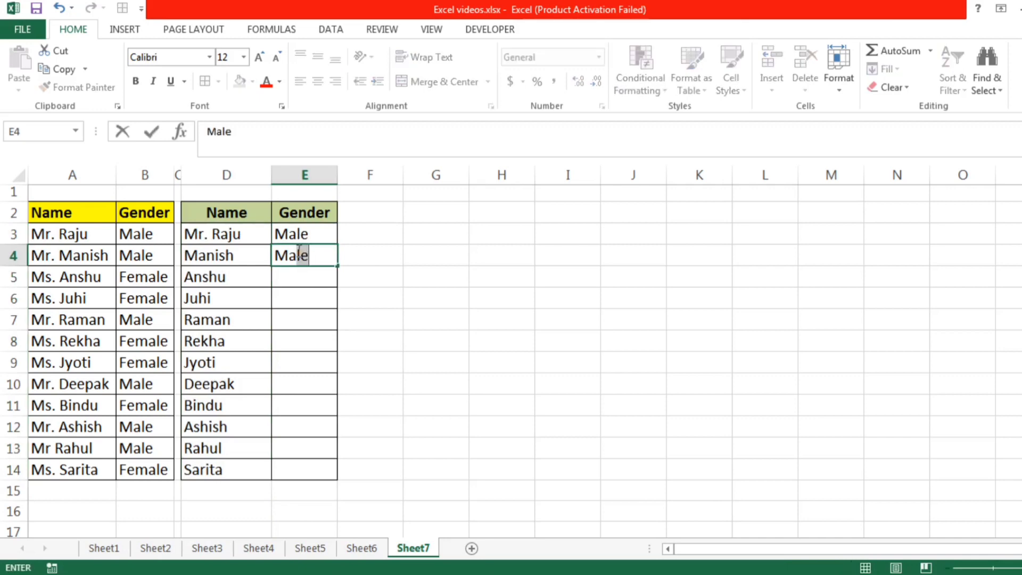
key(Return)
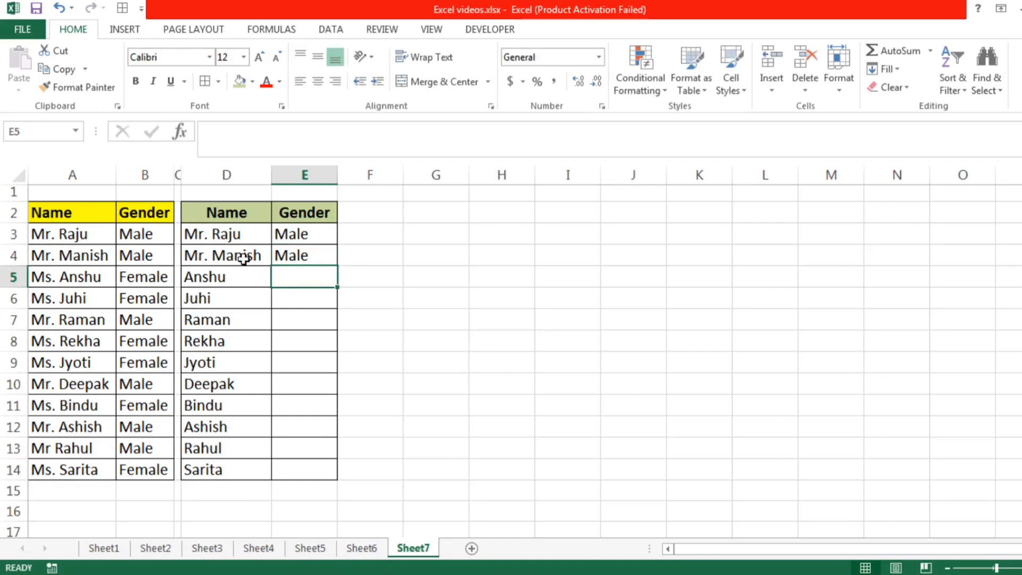
Step: Try Female in E5, then clear E5 and select D3
text(Fema)
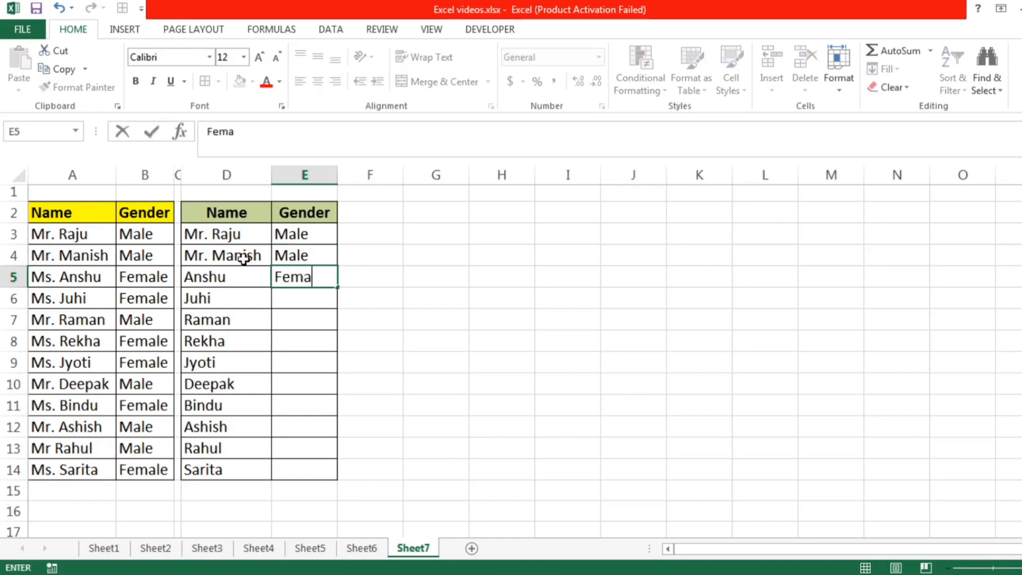
text(le)
key(Return)
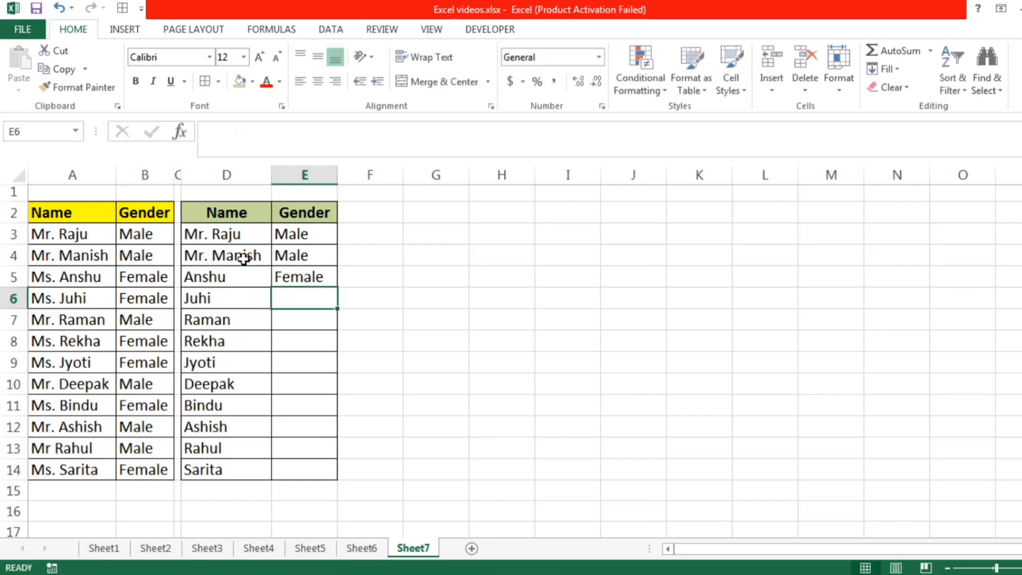
click(280, 274)
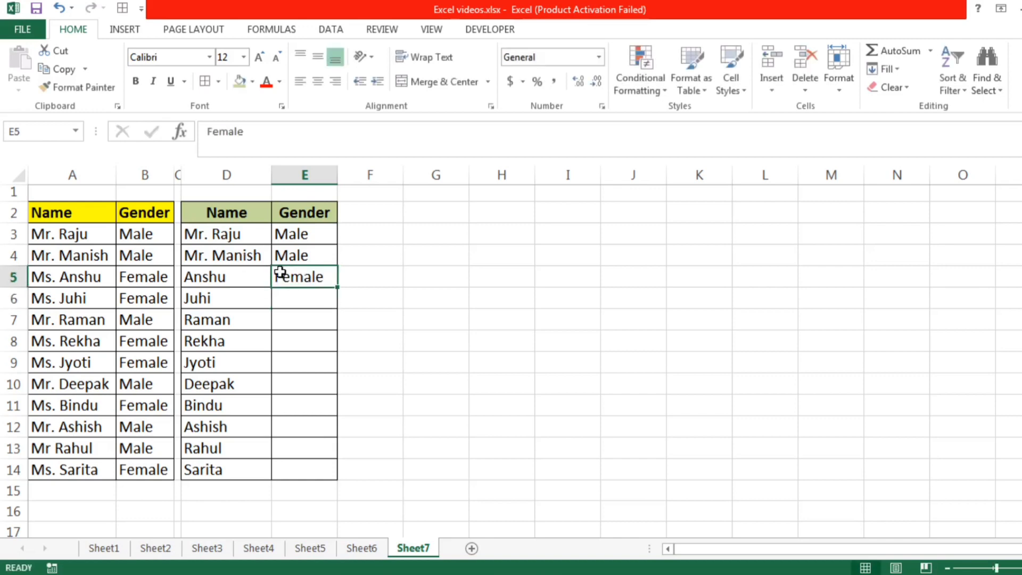
key(BackSpace)
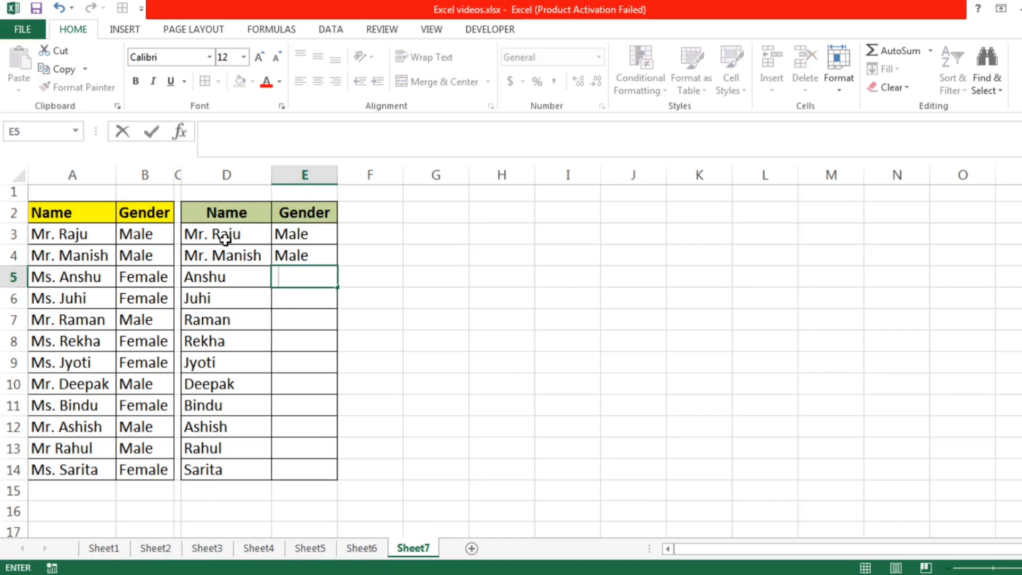
click(225, 238)
Step: Select names D3:D14 and start a new formula-based conditional formatting rule
drag(223, 235, 211, 470)
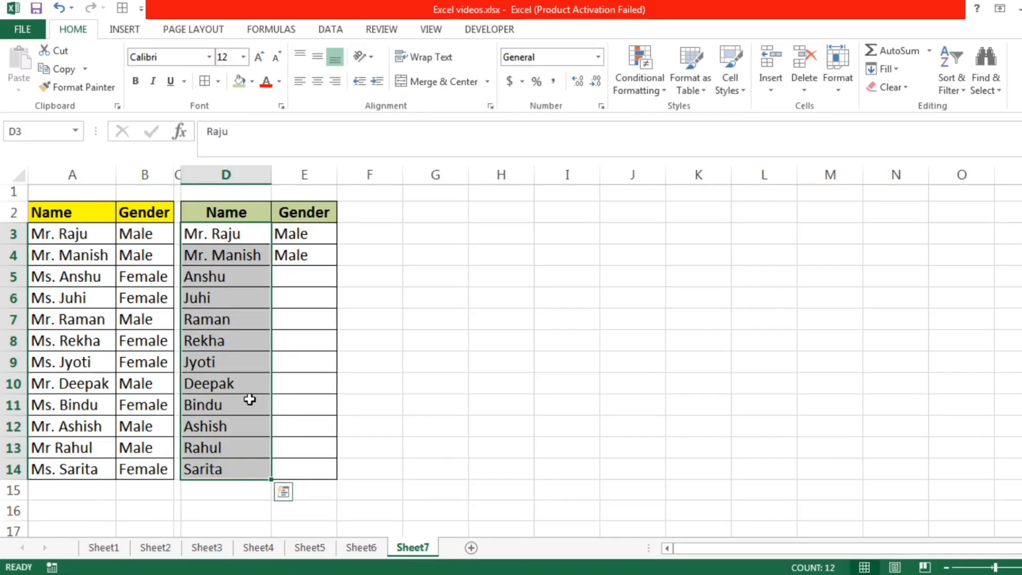
click(651, 92)
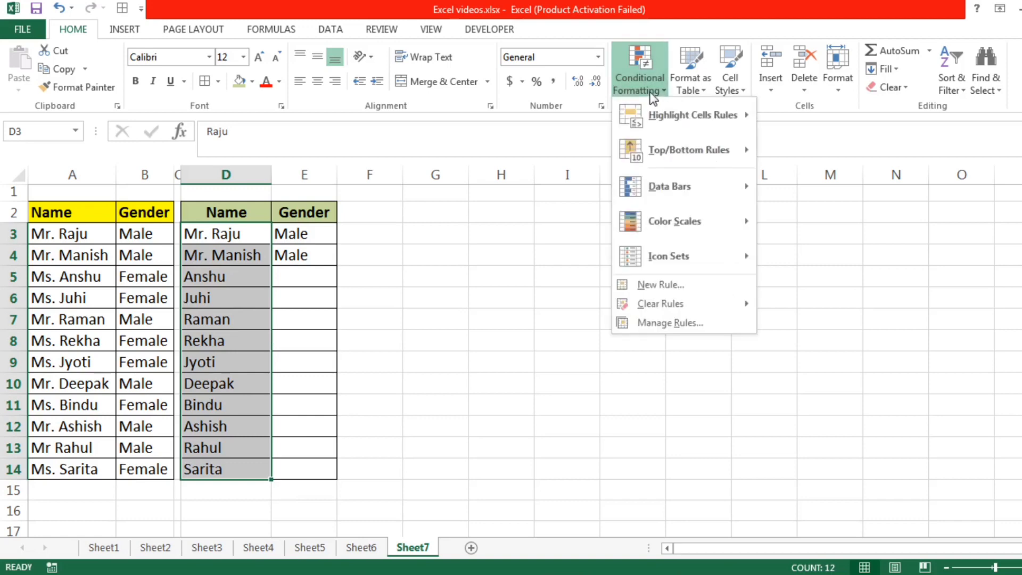
click(641, 286)
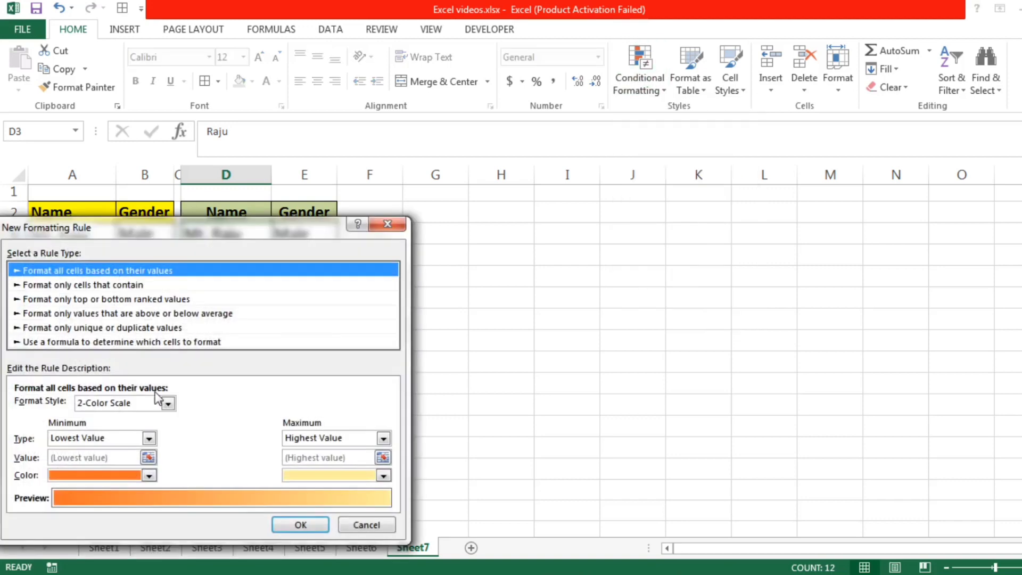
click(74, 343)
Step: Enter the rule formula =E3:E14="Female" referencing the Gender cells
click(29, 407)
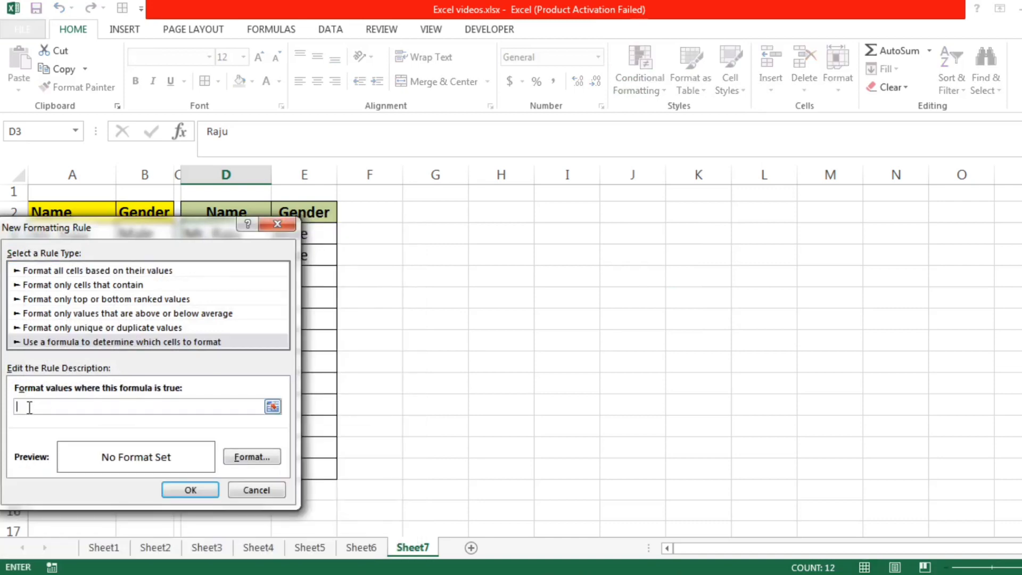
text(=)
drag(308, 236, 312, 464)
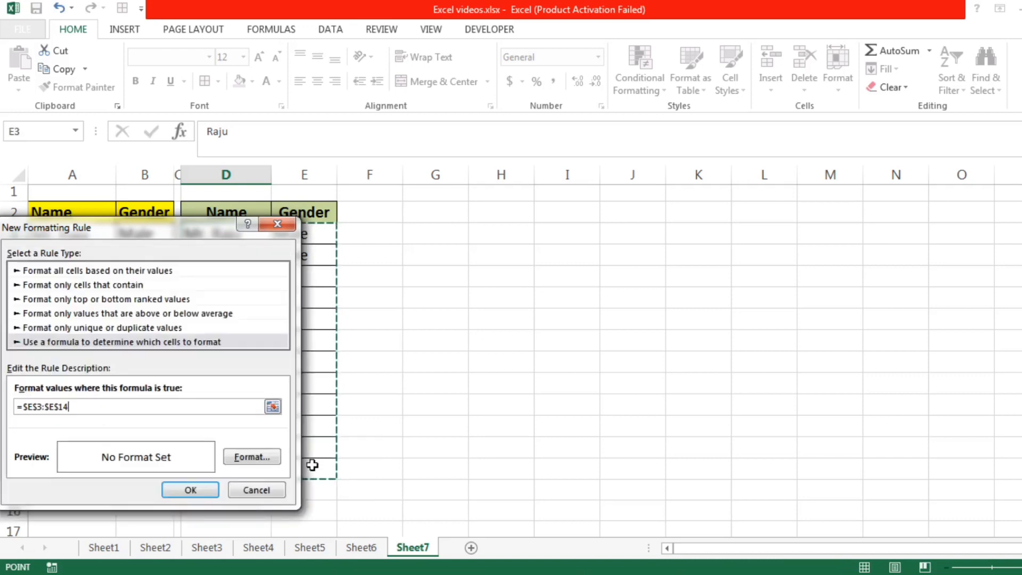
key(F4)
key(F4)
key(F4)
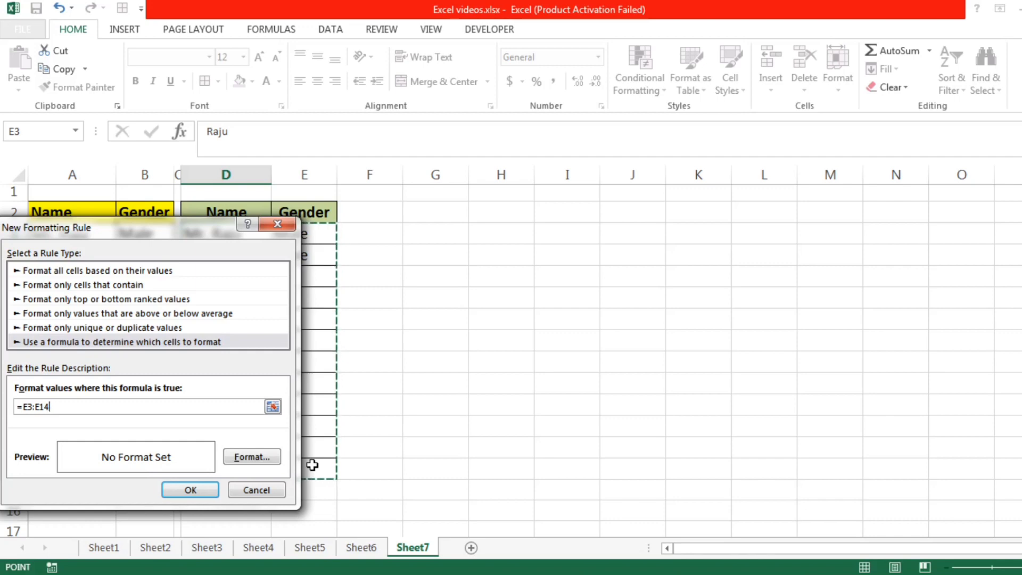
text(=)
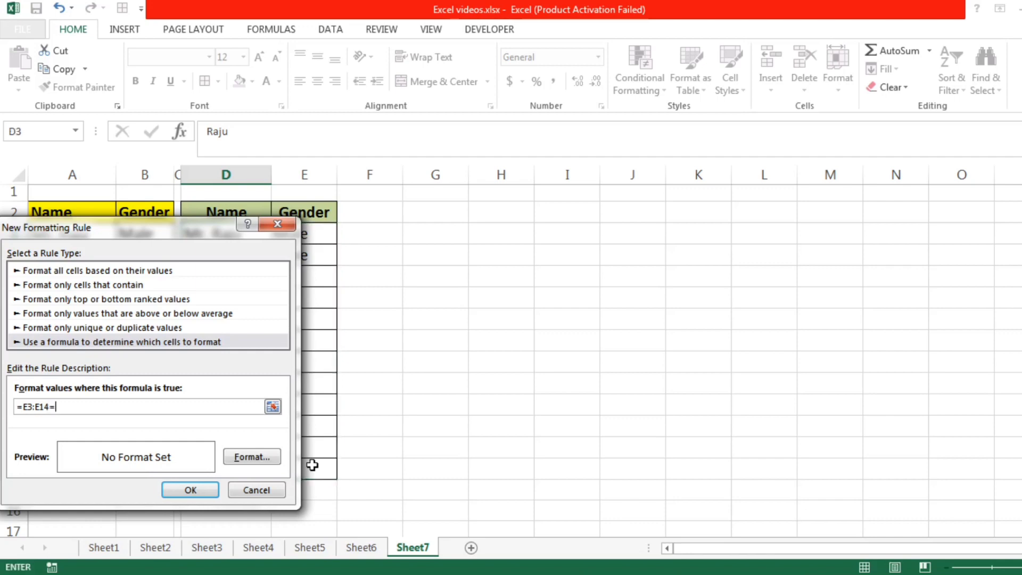
text("F)
text(emale)
text(")
Step: Replace General with the custom number format "Ms." @ for the Female rule
click(263, 465)
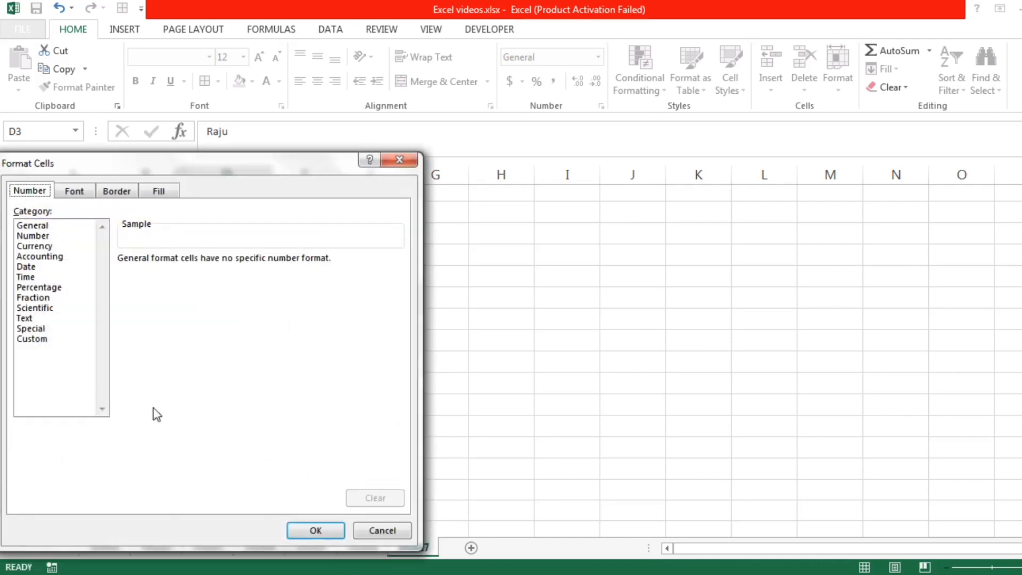
click(32, 341)
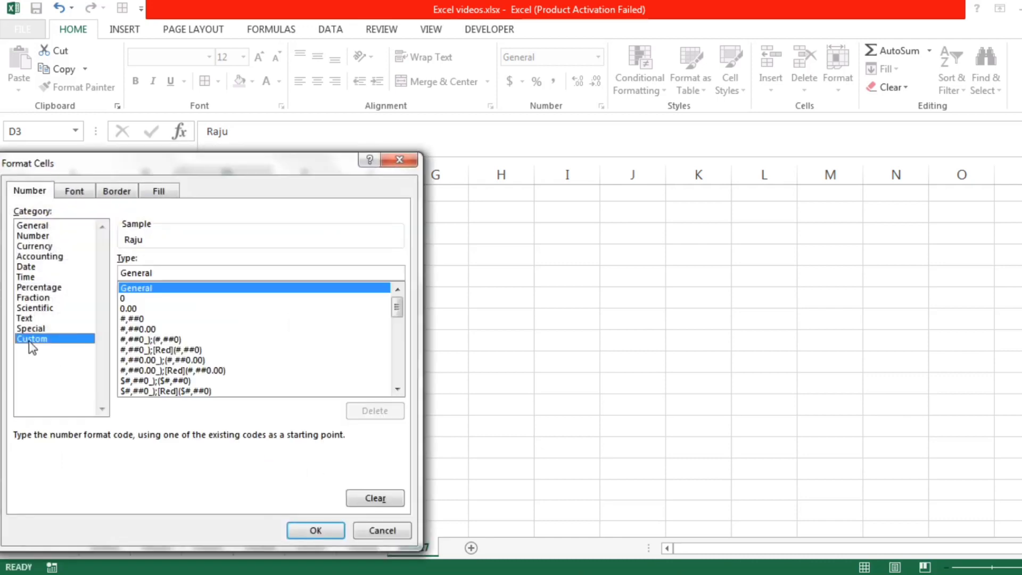
double_click(159, 272)
text(")
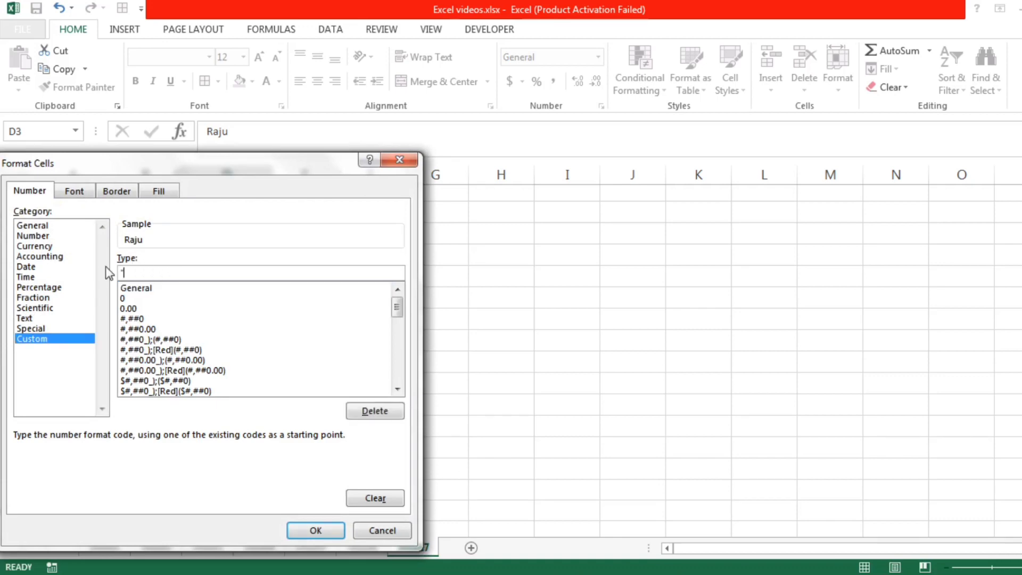
text(Ms.")
text( @)
click(314, 529)
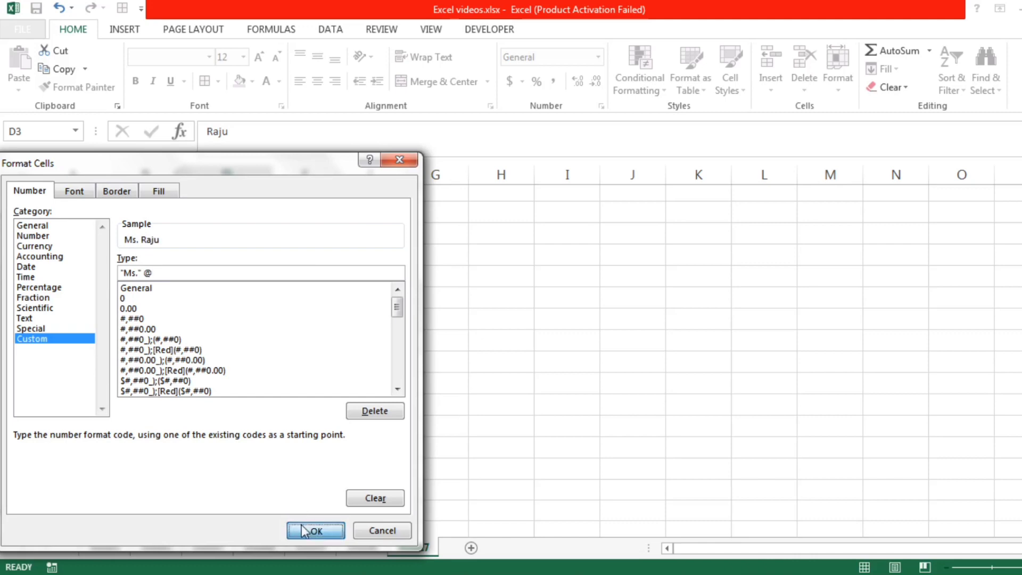
Step: Apply the Ms. rule and enter Female, Female, Male in E5:E7
click(200, 490)
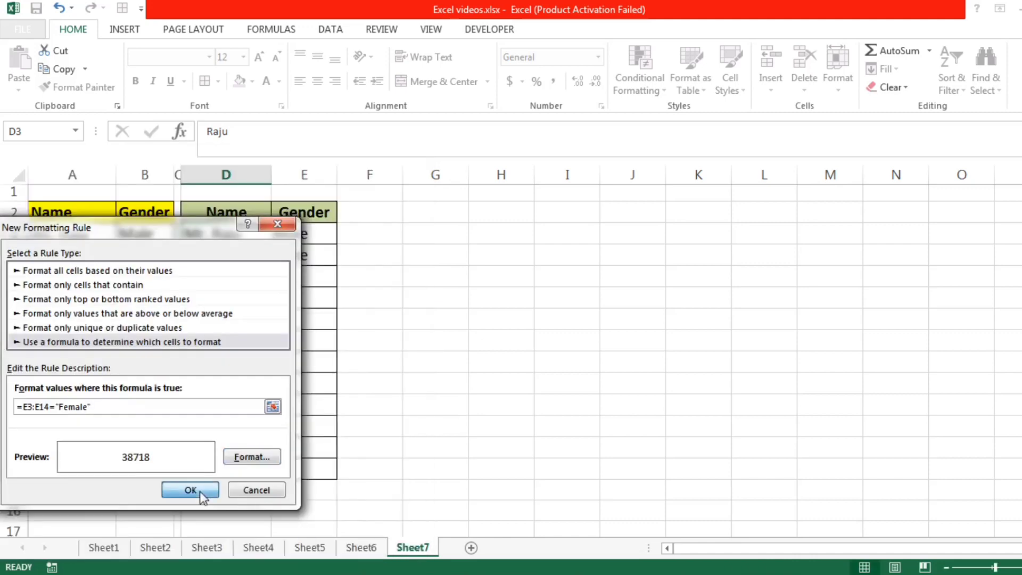
click(305, 286)
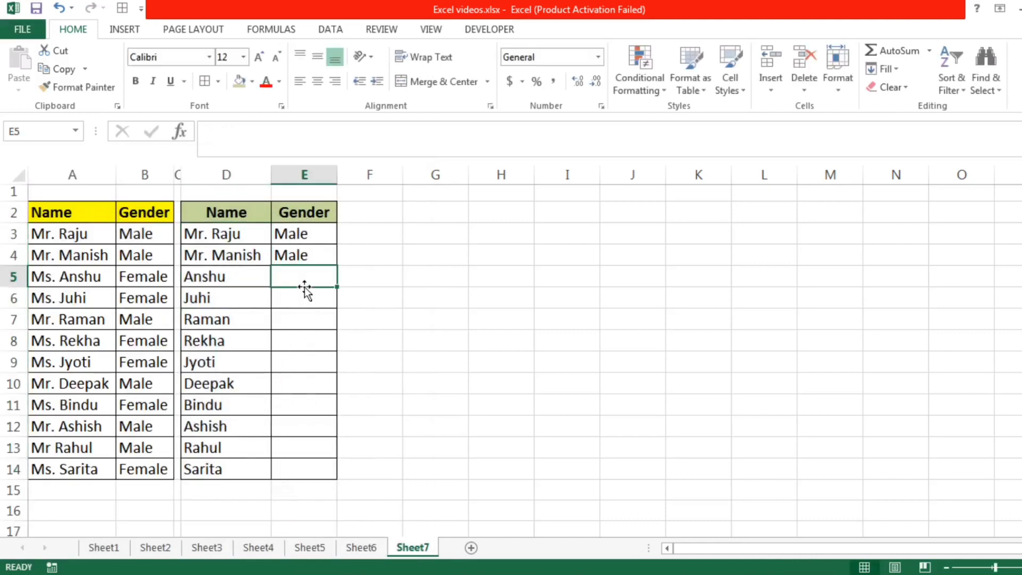
text(f)
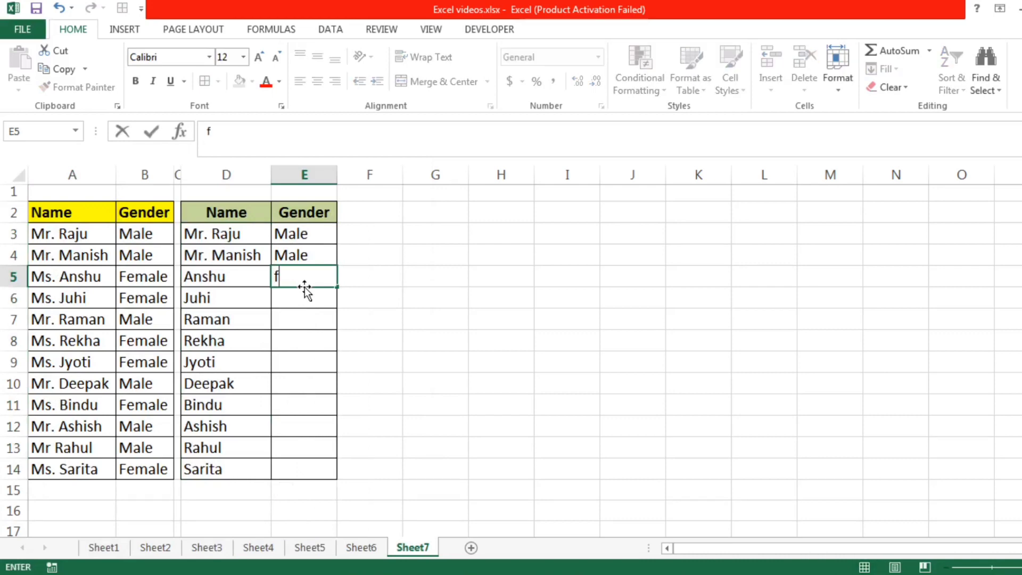
key(BackSpace)
text(Female)
key(Return)
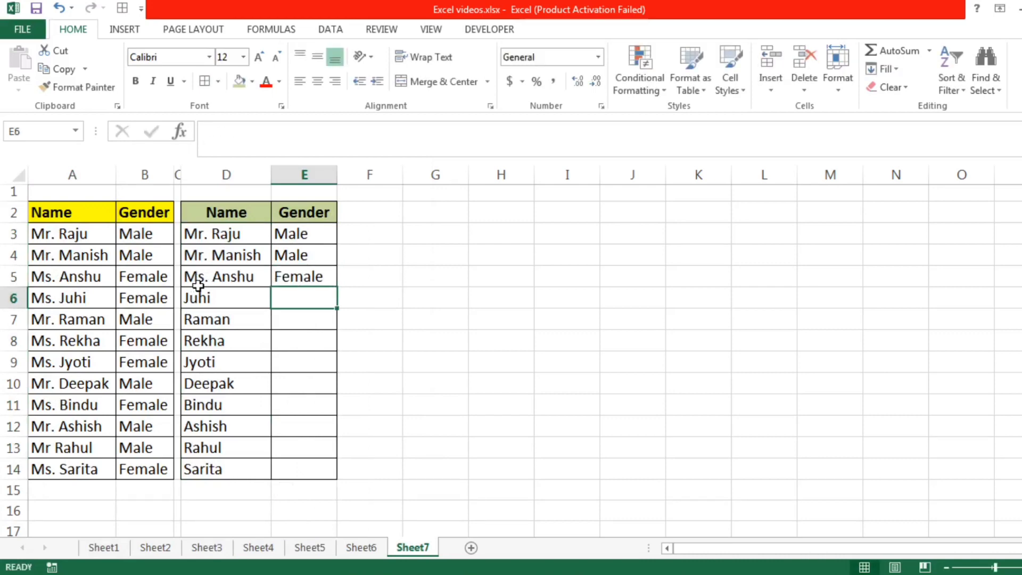
text(F)
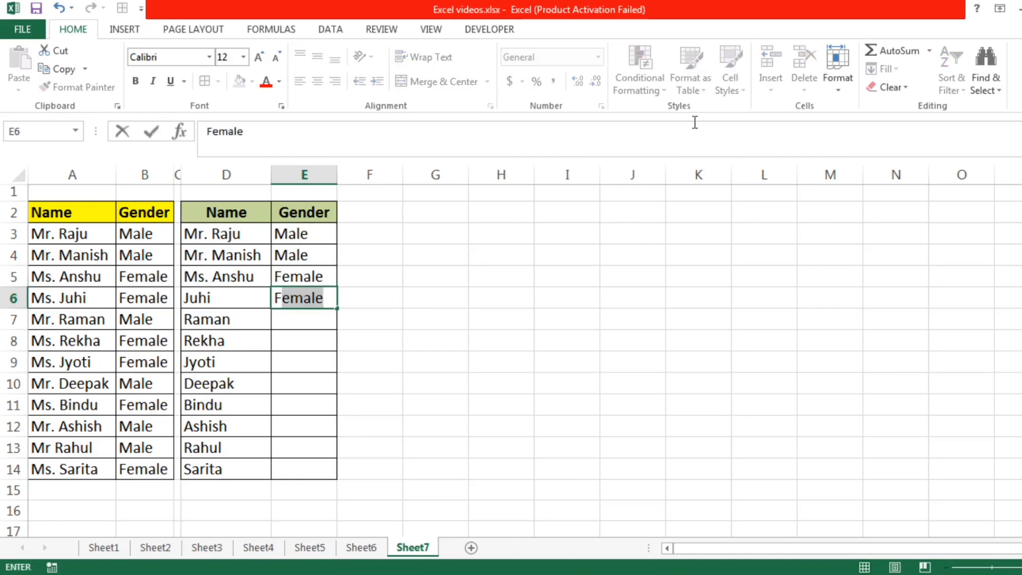
text(emale)
key(Return)
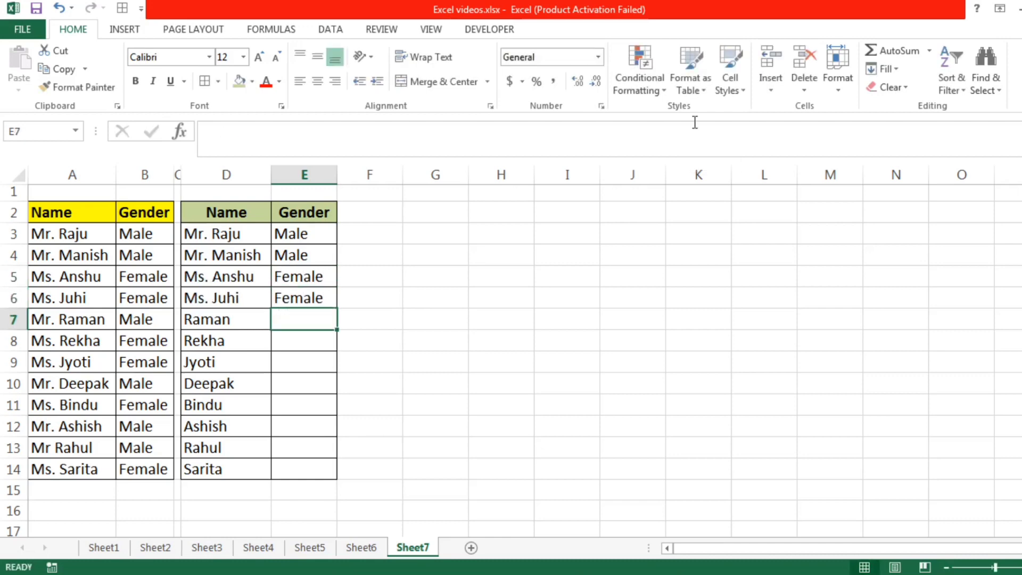
text(Male)
key(Return)
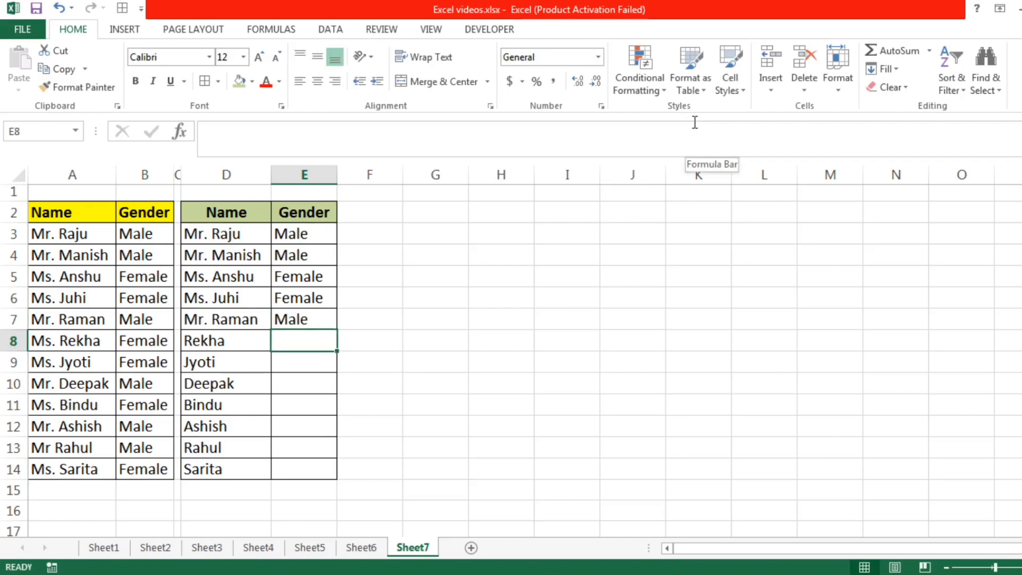
Step: Fill E8:E14 with Female, Female, Male, Female, Male, Male, Female
text(Female)
key(Return)
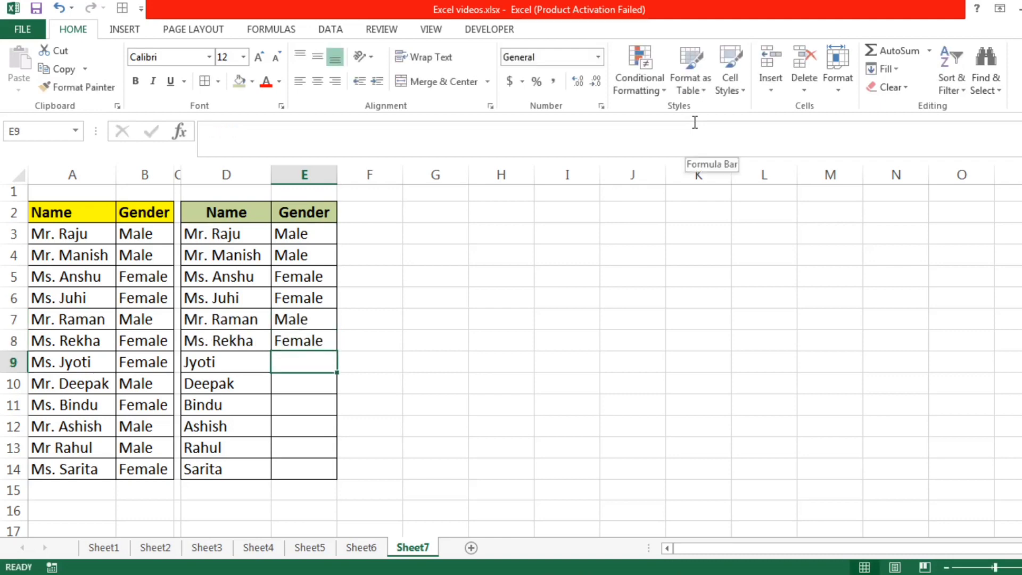
text(Female)
key(Return)
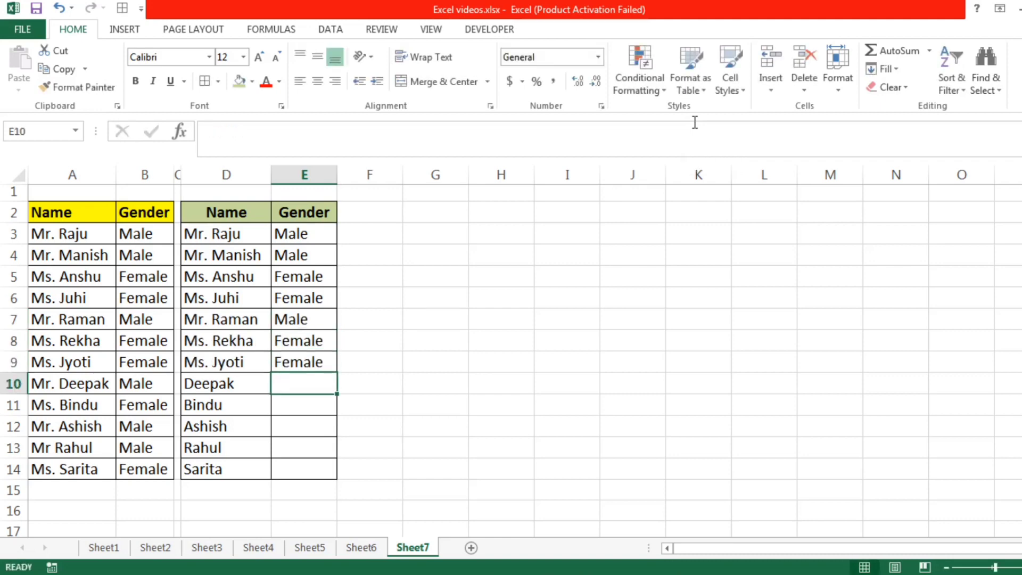
text(male)
key(Return)
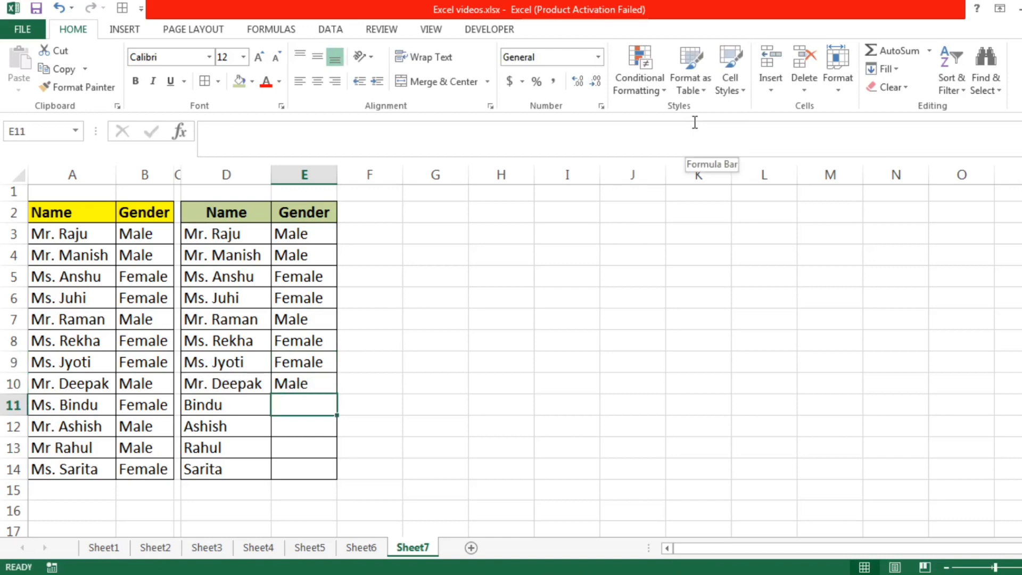
text(Female)
key(Return)
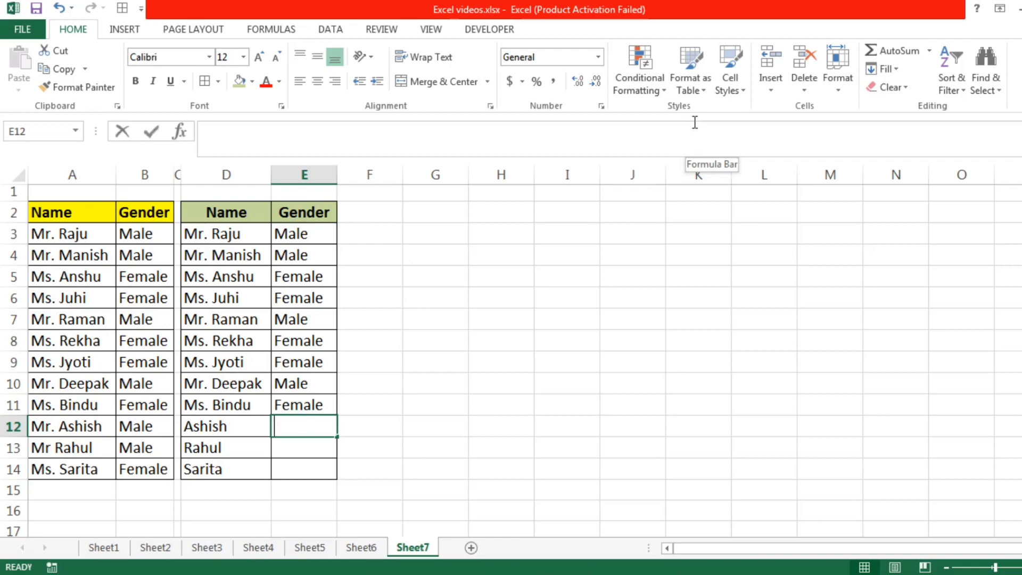
text(Male)
key(Return)
text(Male)
key(Return)
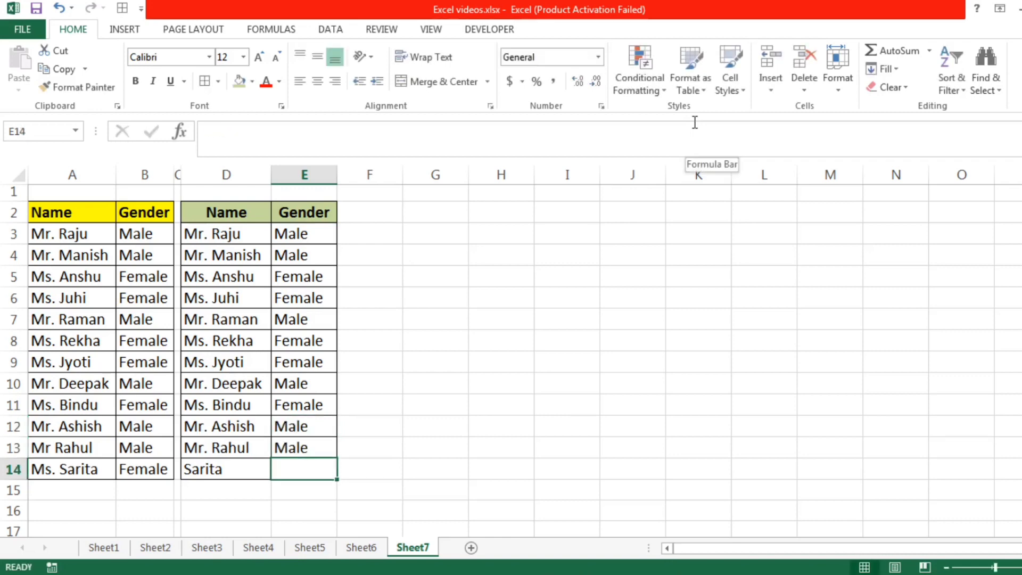
text(Female)
key(Return)
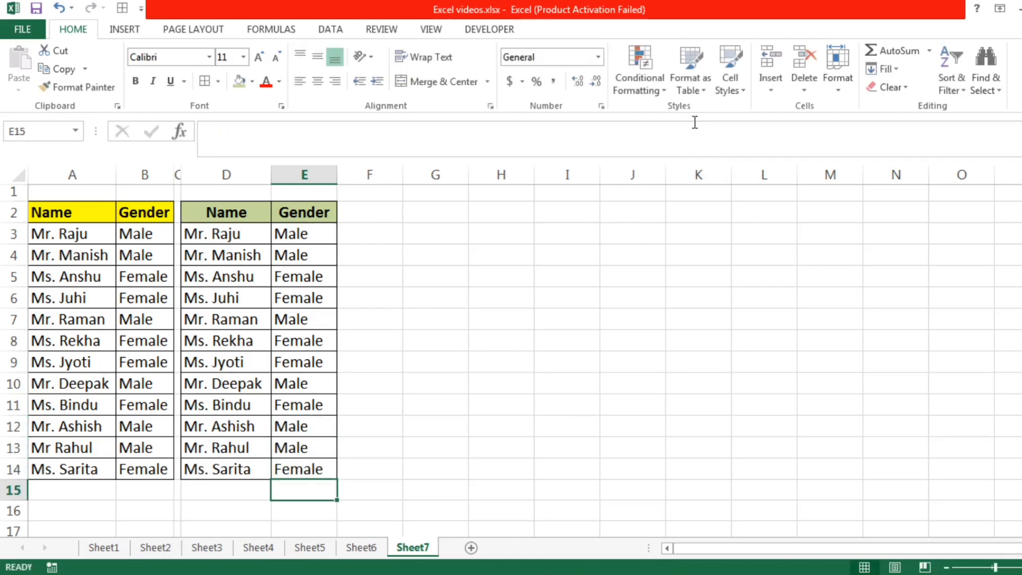